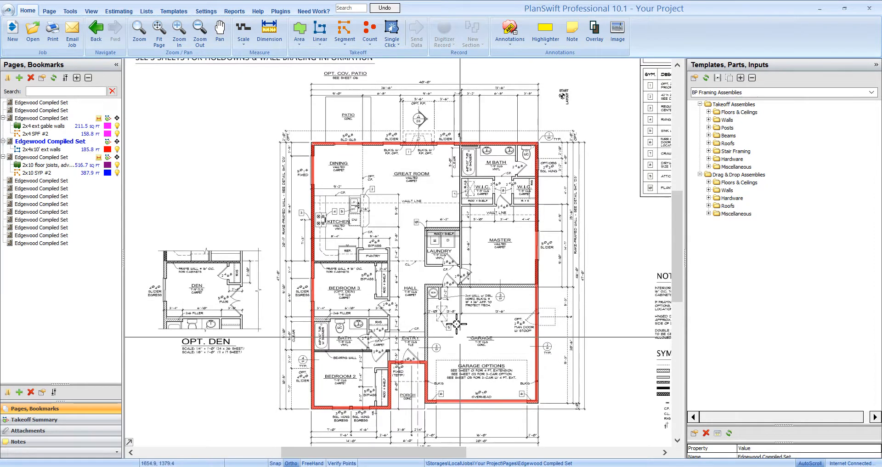
# Step: Expand the Beams and Wood folders under Takeoff Assemblies and widen the templates pane slightly
pyautogui.scroll(-2, 487, 305)
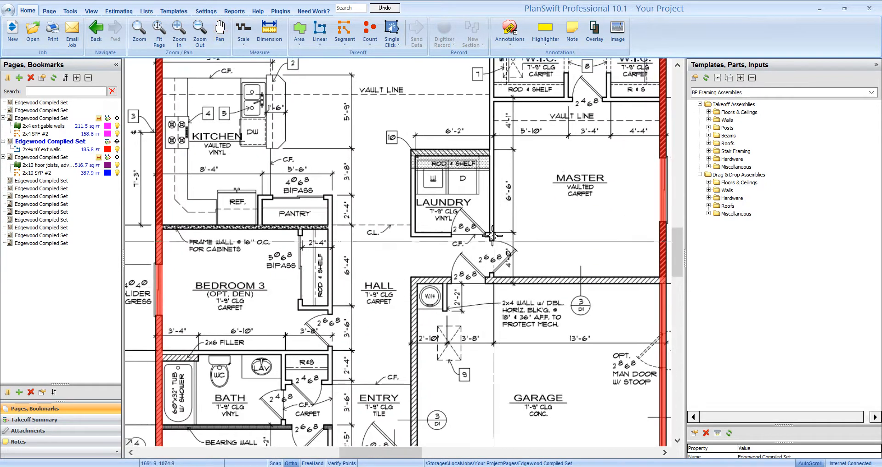
pyautogui.moveTo(490, 354); pyautogui.dragTo(469, 355)
pyautogui.click(709, 177)
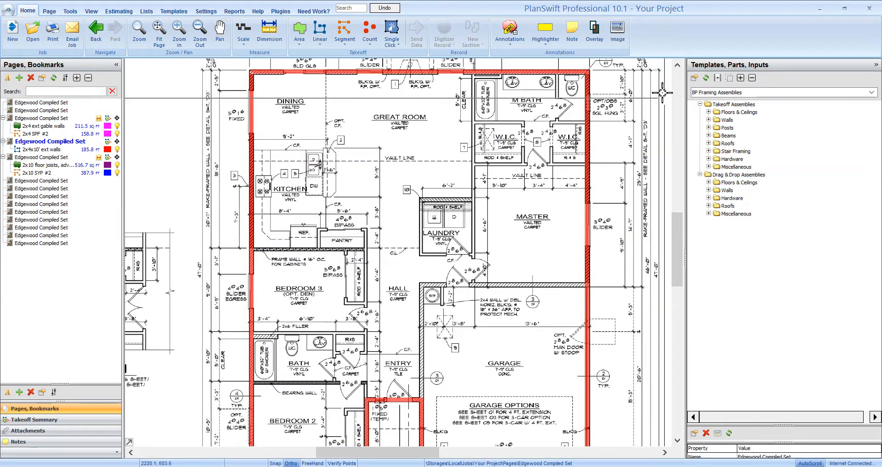
pyautogui.click(710, 120)
pyautogui.click(709, 136)
pyautogui.click(709, 135)
pyautogui.click(718, 144)
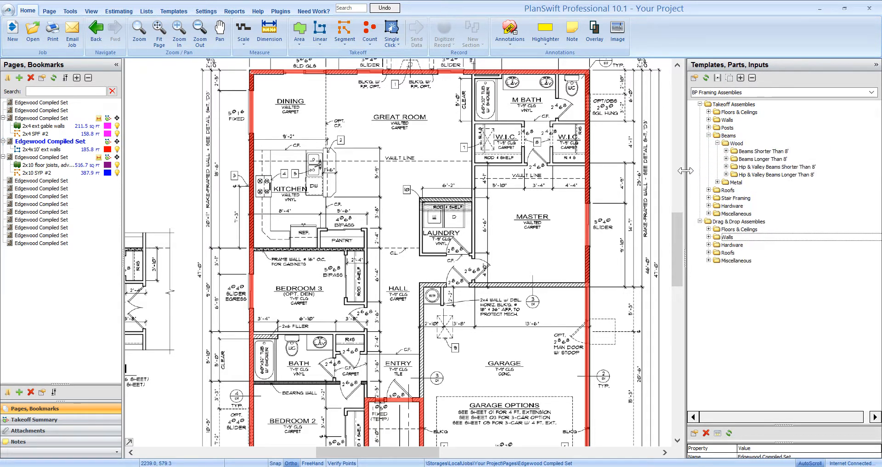
pyautogui.moveTo(669, 173); pyautogui.dragTo(664, 170)
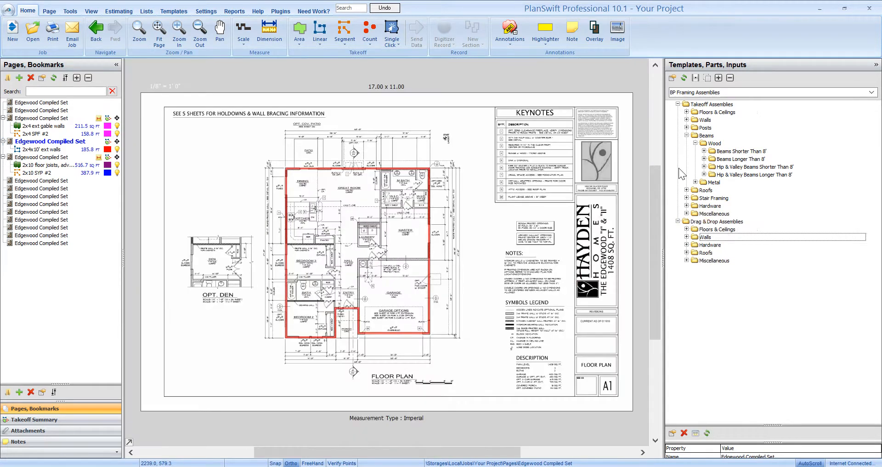
# Step: Open the properties of the 2x10 SYP #2 takeoff assembly in the Beams Shorter Than 8' folder
pyautogui.scroll(2, 460, 213)
pyautogui.moveTo(402, 276); pyautogui.dragTo(564, 189)
pyautogui.moveTo(469, 284); pyautogui.dragTo(437, 288)
pyautogui.moveTo(473, 218); pyautogui.dragTo(446, 262)
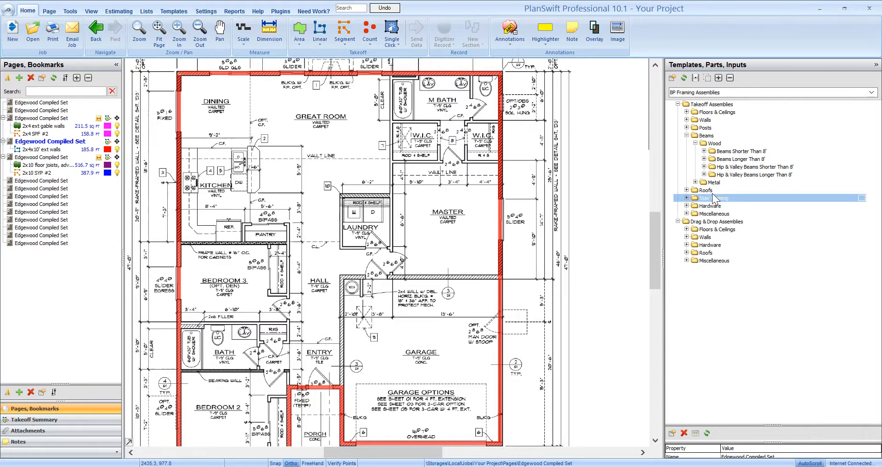
pyautogui.click(706, 152)
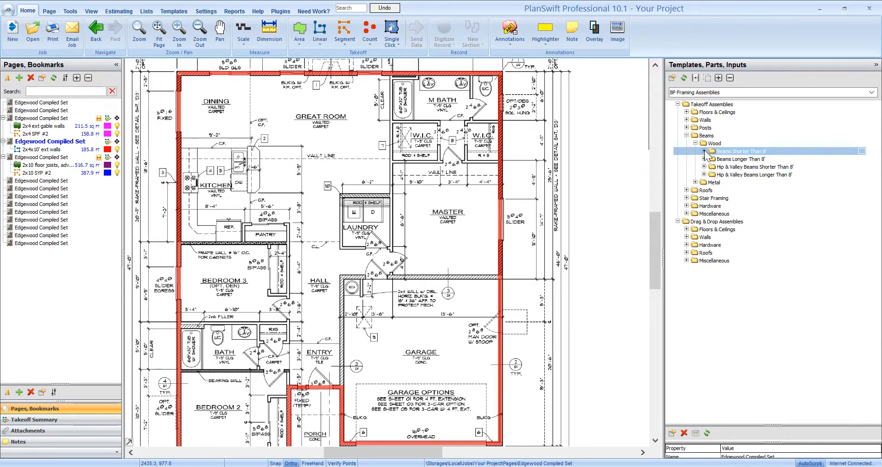
pyautogui.click(705, 151)
pyautogui.click(720, 159)
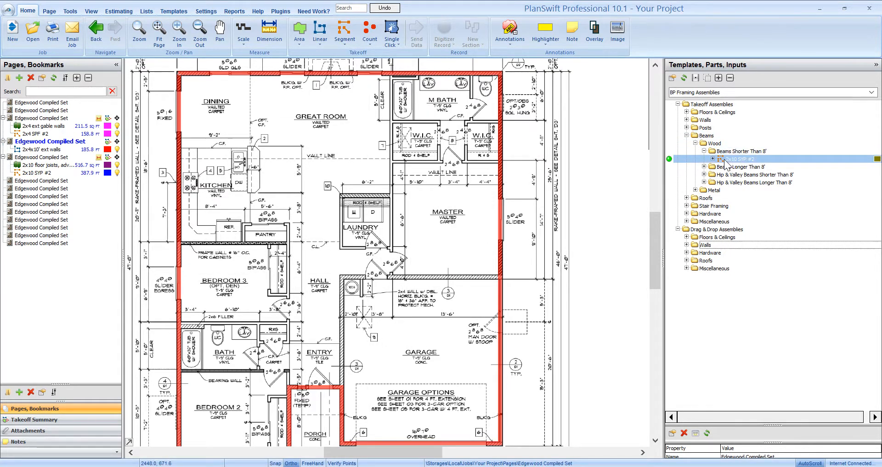
pyautogui.doubleClick(669, 159)
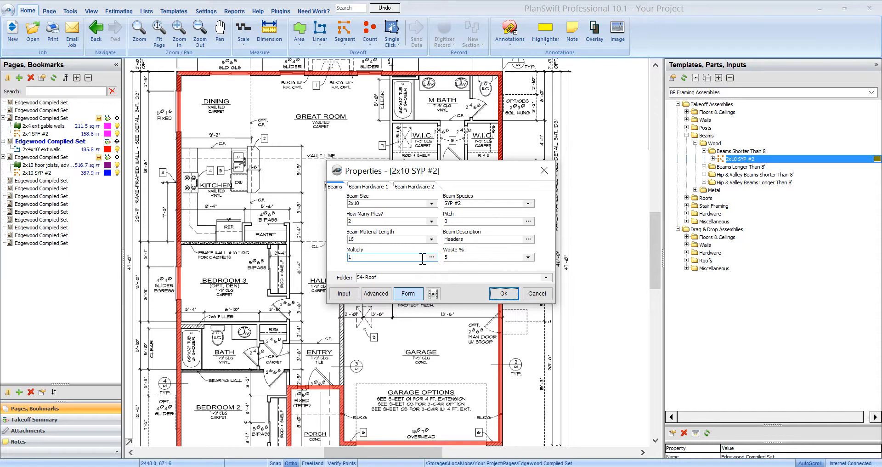
# Step: Review the beam settings and both beam hardware pages in the 2x10 SYP #2 properties
pyautogui.click(455, 257)
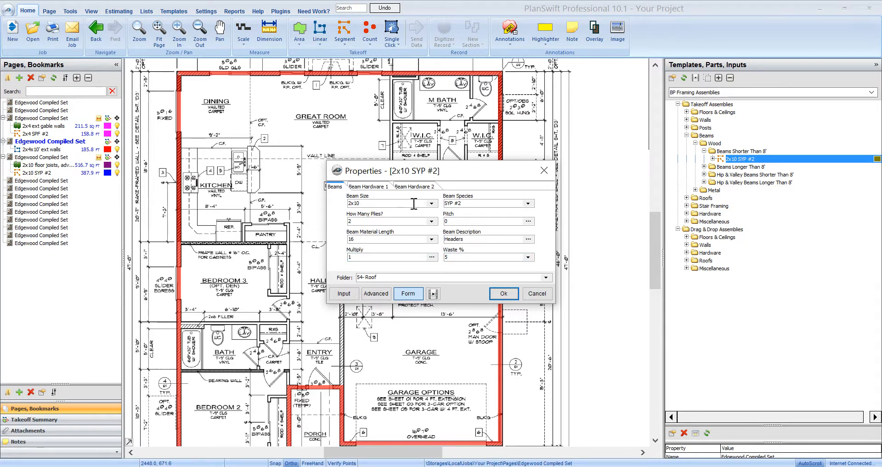
pyautogui.click(385, 188)
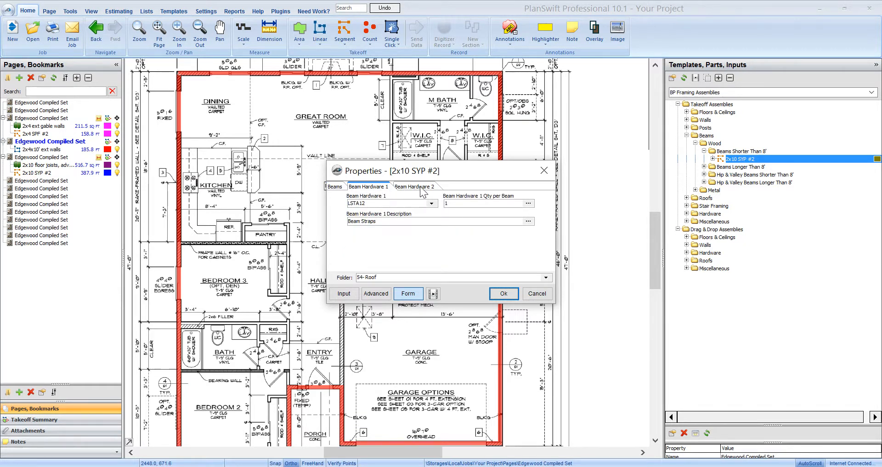
pyautogui.click(420, 187)
pyautogui.click(384, 188)
pyautogui.click(431, 187)
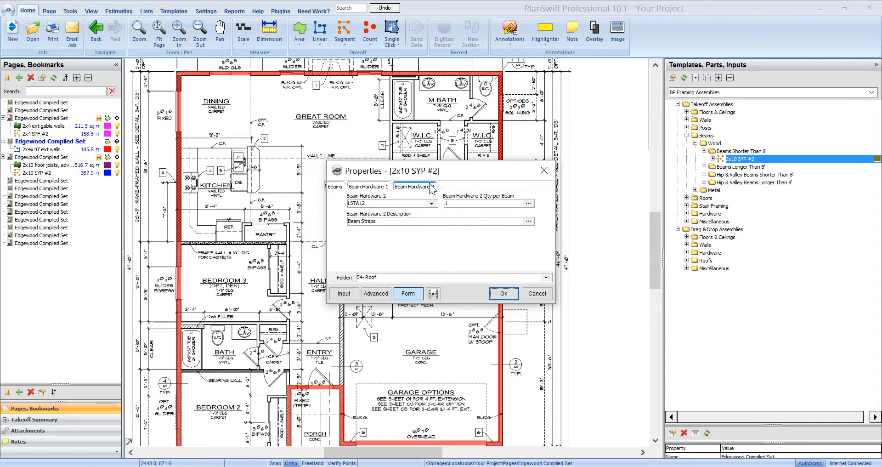
pyautogui.click(335, 187)
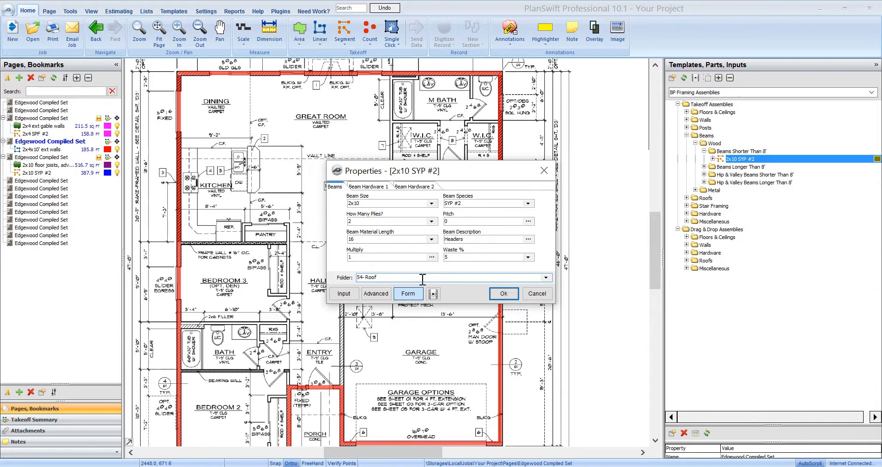
# Step: Assign the 2x10 SYP #2 beam takeoff to the 10- 1st Level Walls folder and accept its properties
pyautogui.click(546, 277)
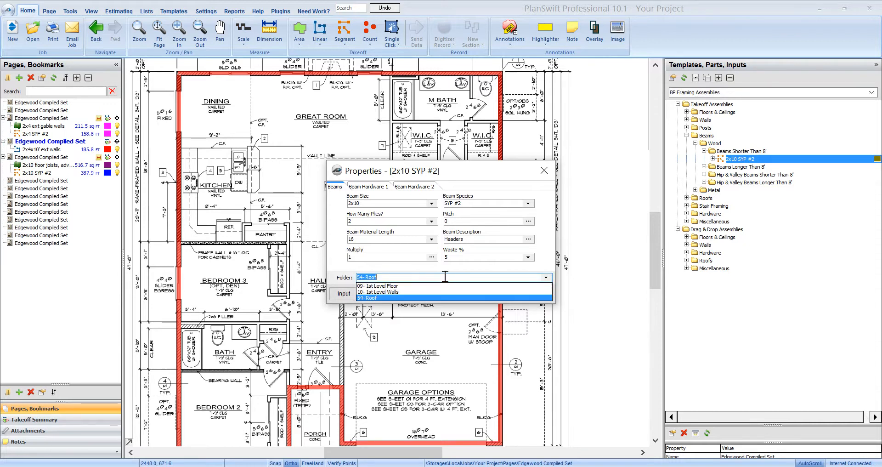
pyautogui.click(399, 291)
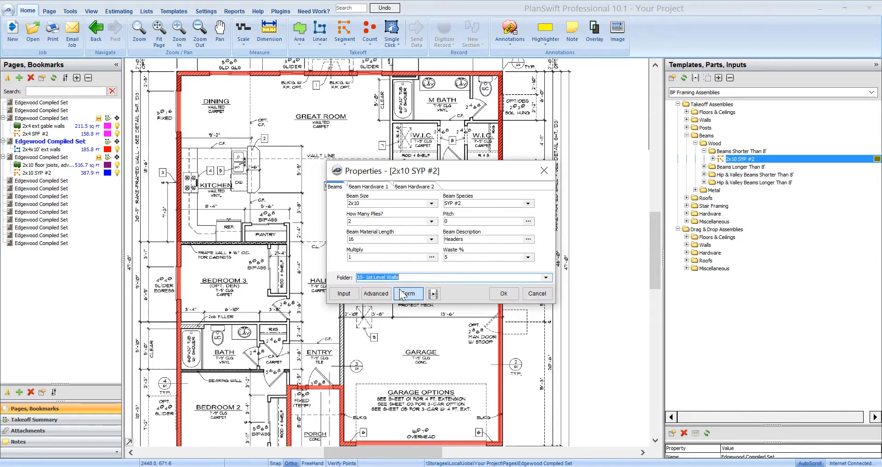
pyautogui.click(502, 294)
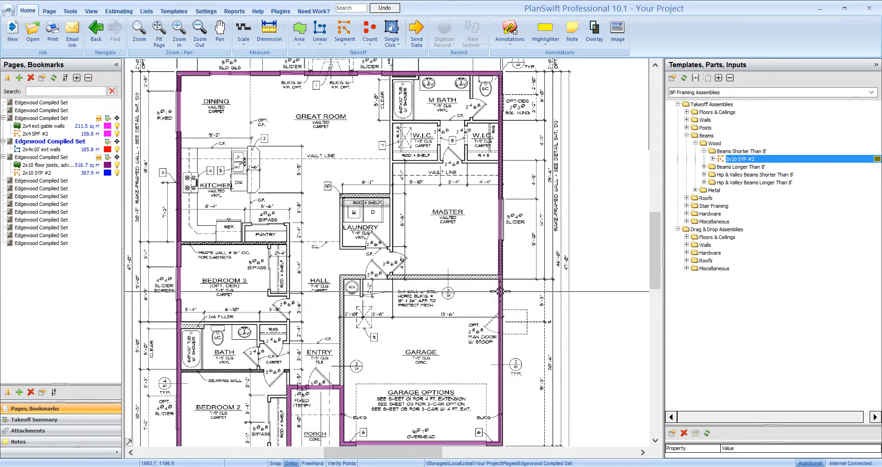
# Step: Digitize a header segment about 3.8 ft long over the 3040 slider between the patio door and the optional fireplace
pyautogui.scroll(-2, 417, 252)
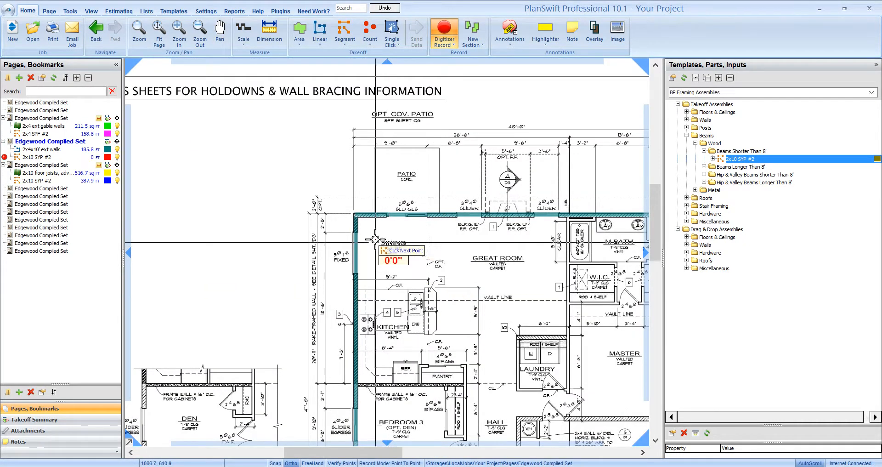
pyautogui.scroll(5, 395, 237)
pyautogui.scroll(-2, 403, 240)
pyautogui.scroll(4, 457, 233)
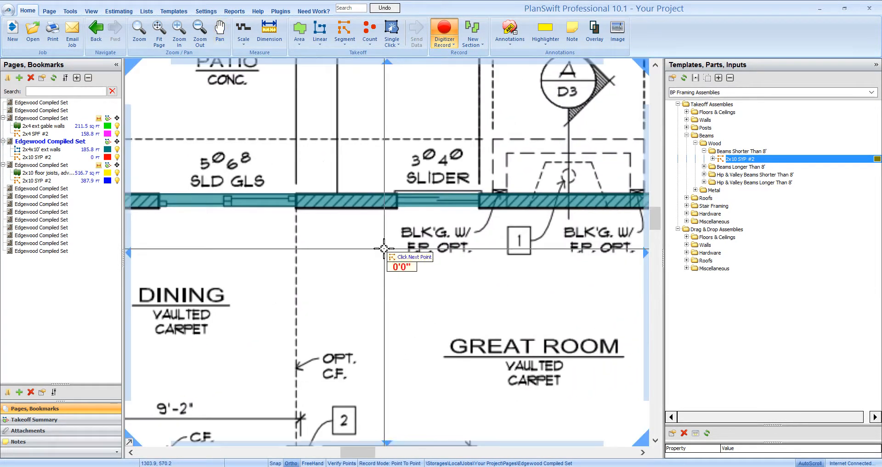
pyautogui.click(389, 204)
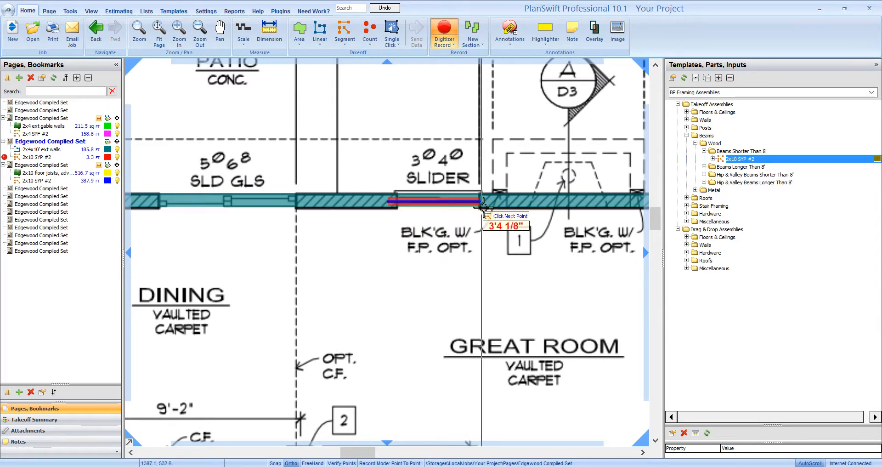
pyautogui.click(489, 203)
# Step: Digitize a second header about 3.9 ft long over the 3040 slider between the optional fireplace and the master bath
pyautogui.scroll(-3, 489, 207)
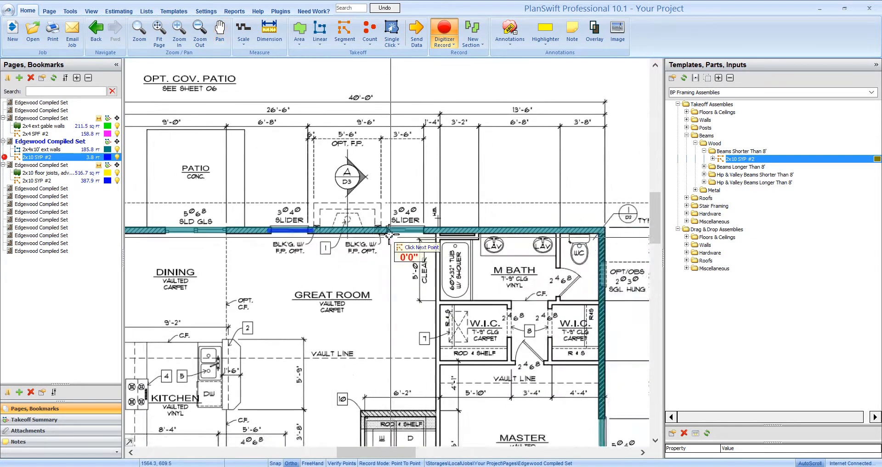
pyautogui.scroll(3, 380, 232)
pyautogui.click(380, 232)
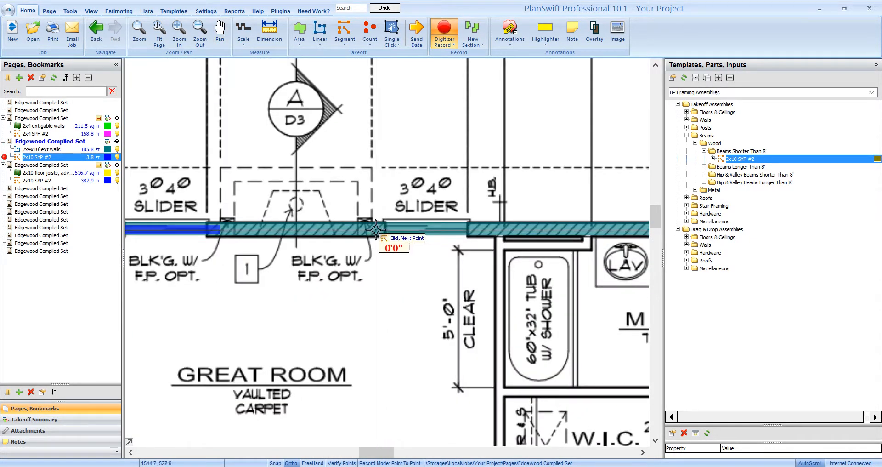
pyautogui.click(482, 244)
pyautogui.scroll(-3, 448, 277)
# Step: Digitize a header over the 2468 door leading from the master bedroom to the bath and closets
pyautogui.moveTo(587, 372); pyautogui.dragTo(462, 263)
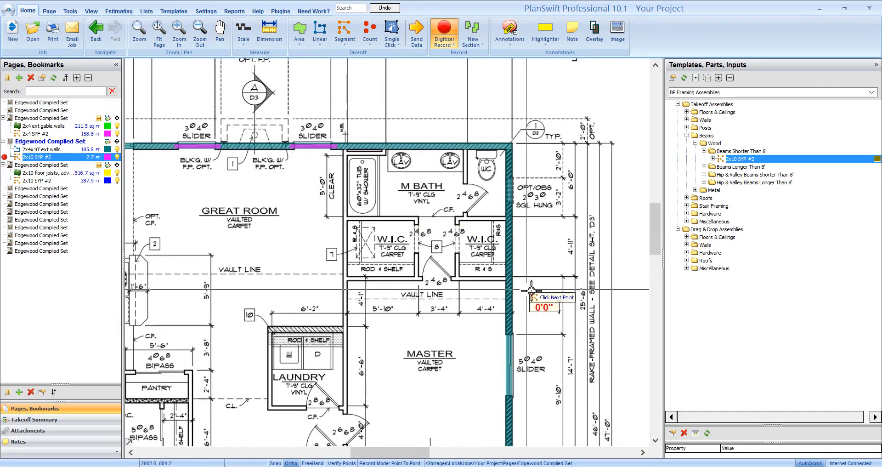
pyautogui.moveTo(578, 280); pyautogui.dragTo(537, 314)
pyautogui.moveTo(528, 347); pyautogui.dragTo(554, 227)
pyautogui.scroll(-2, 466, 275)
pyautogui.moveTo(400, 269); pyautogui.dragTo(477, 319)
pyautogui.scroll(3, 484, 256)
pyautogui.moveTo(542, 305); pyautogui.dragTo(402, 263)
pyautogui.scroll(2, 402, 263)
pyautogui.click(399, 275)
pyautogui.click(513, 274)
# Step: Digitize vertical header segments over the two 2468 W.I.C. door openings
pyautogui.click(524, 199)
pyautogui.moveTo(513, 144); pyautogui.dragTo(526, 254)
pyautogui.click(544, 197)
pyautogui.click(399, 195)
pyautogui.click(406, 303)
# Step: Digitize a header over the 2468 door to the WC compartment in the master bath
pyautogui.scroll(-3, 506, 267)
pyautogui.scroll(3, 479, 276)
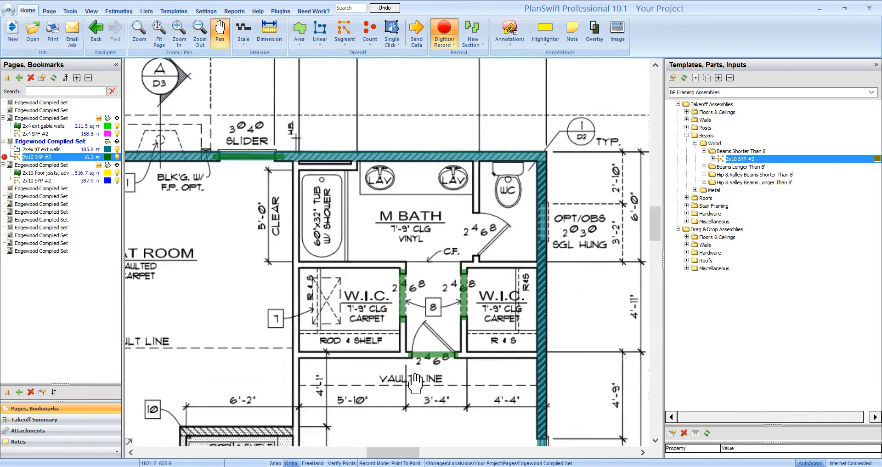
pyautogui.moveTo(479, 276); pyautogui.dragTo(465, 327)
pyautogui.click(457, 290)
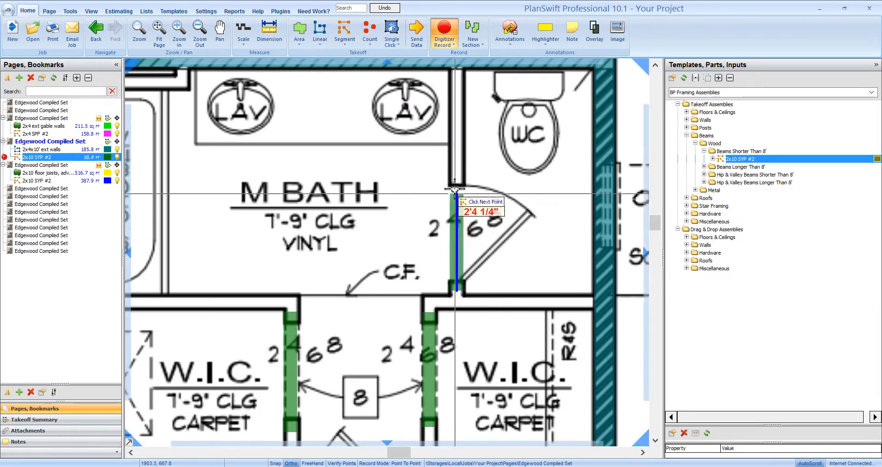
pyautogui.click(459, 174)
# Step: Digitize headers over the 2668 master bedroom door and, about 3'1" long, over the 2868 laundry door
pyautogui.scroll(-3, 468, 297)
pyautogui.moveTo(488, 373); pyautogui.dragTo(612, 217)
pyautogui.scroll(4, 466, 332)
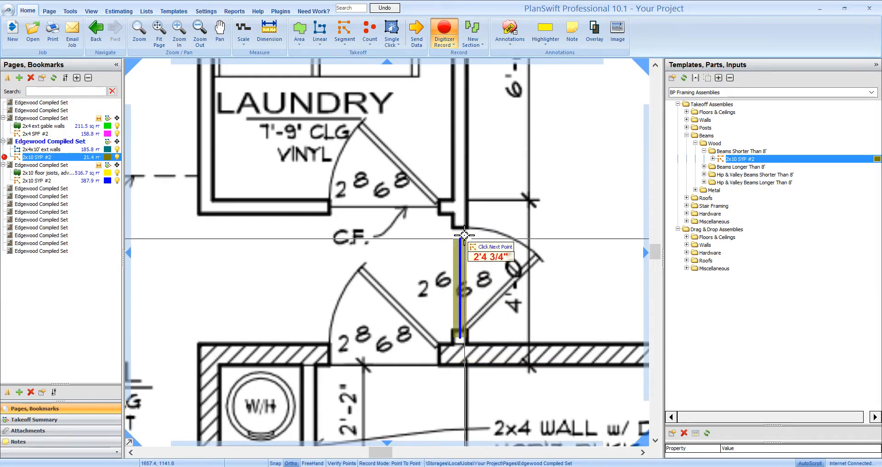
pyautogui.click(467, 220)
pyautogui.moveTo(346, 218); pyautogui.dragTo(368, 270)
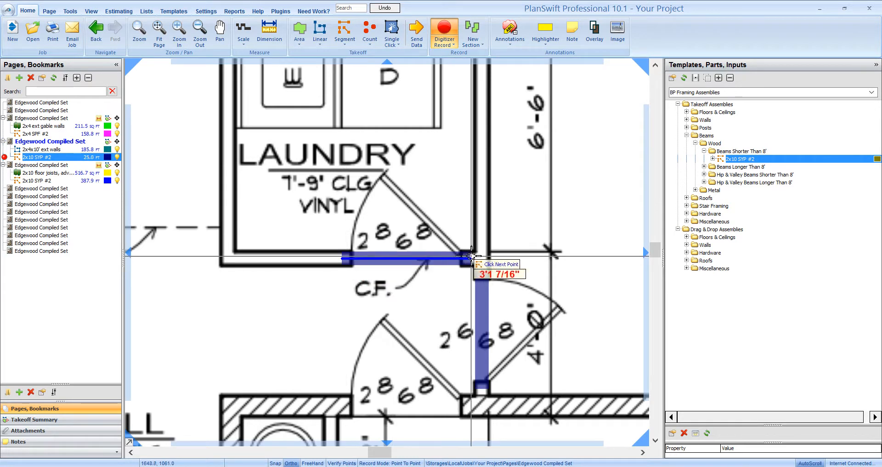
pyautogui.click(473, 256)
# Step: Digitize a header about 3 ft long over the 2668 Bedroom 3 door and end the recording
pyautogui.moveTo(440, 371); pyautogui.dragTo(455, 250)
pyautogui.scroll(-2, 417, 309)
pyautogui.moveTo(410, 395); pyautogui.dragTo(583, 351)
pyautogui.moveTo(381, 349); pyautogui.dragTo(418, 335)
pyautogui.scroll(2, 419, 335)
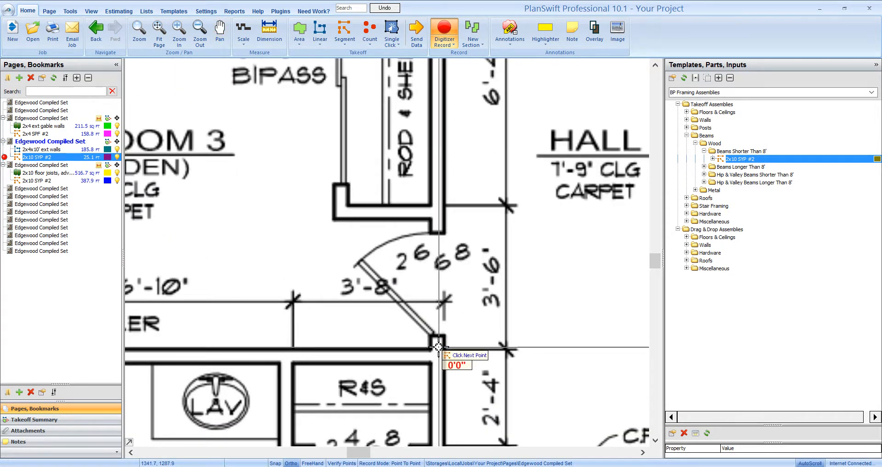
pyautogui.click(439, 223)
pyautogui.moveTo(340, 226); pyautogui.dragTo(446, 320)
pyautogui.scroll(-5, 446, 319)
pyautogui.scroll(4, 464, 292)
pyautogui.moveTo(417, 301); pyautogui.dragTo(399, 260)
pyautogui.press('Escape')
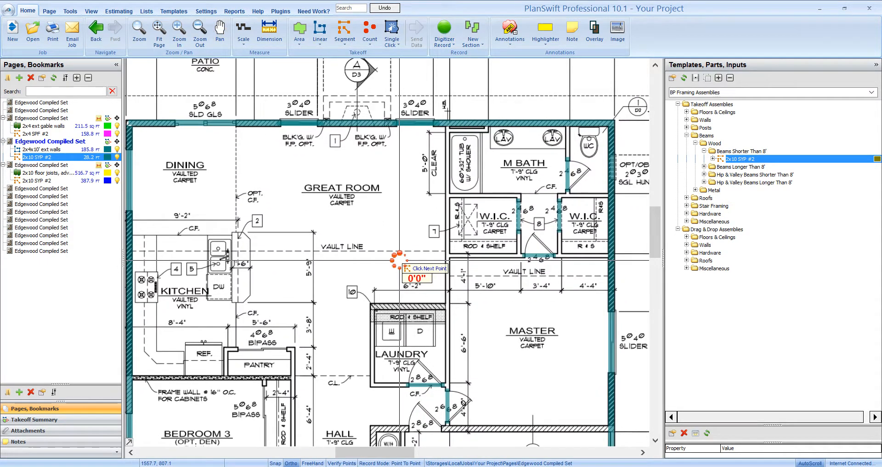
# Step: Open the Framing Materials By Location Report for the project
pyautogui.scroll(-1, 399, 268)
pyautogui.moveTo(386, 288); pyautogui.dragTo(443, 238)
pyautogui.moveTo(551, 299); pyautogui.dragTo(520, 295)
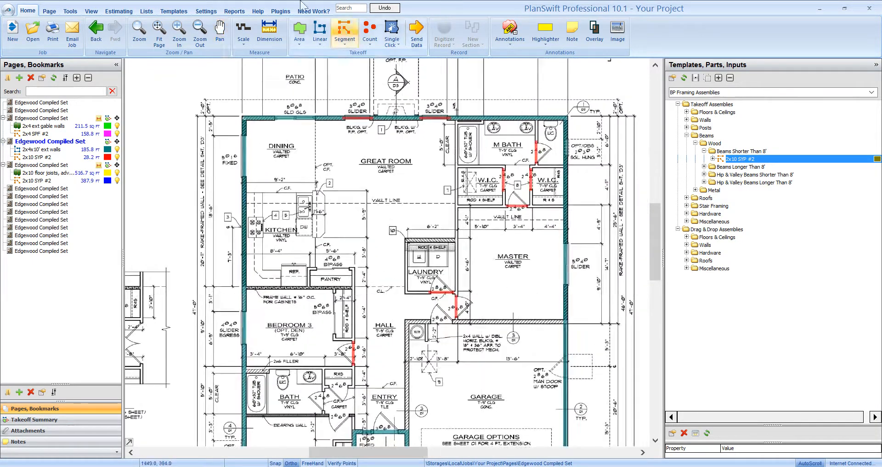
pyautogui.click(234, 11)
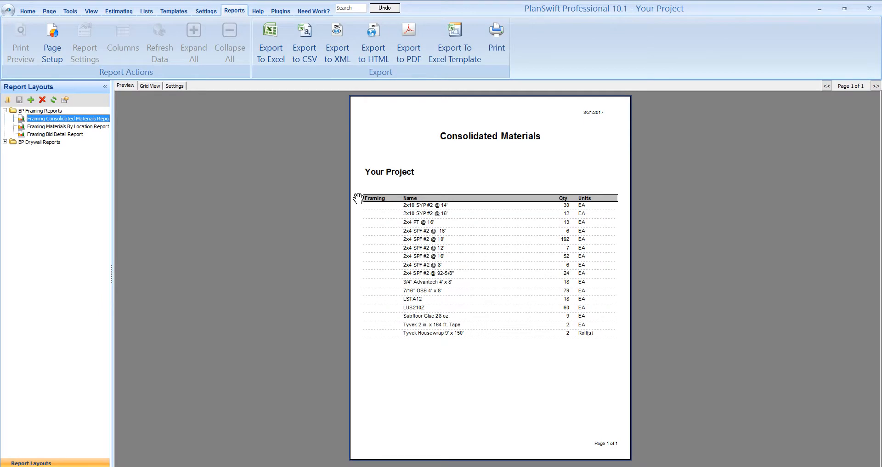
pyautogui.click(69, 126)
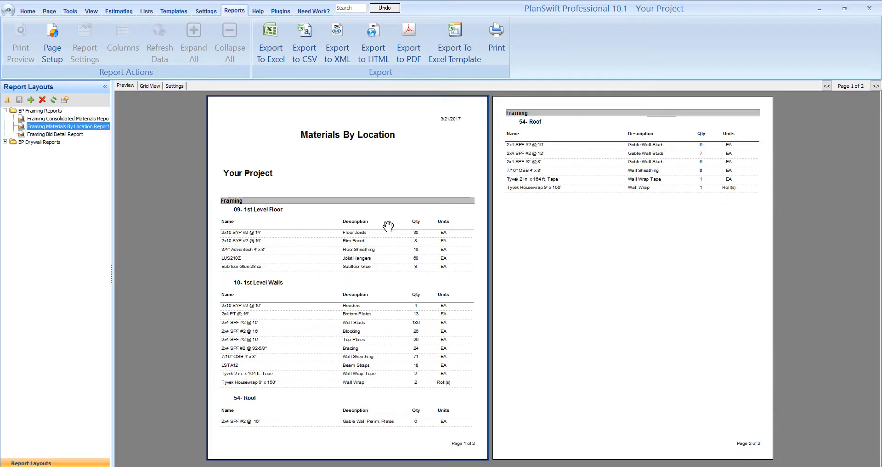
# Step: Examine the header and beam strap quantities in the 10- 1st Level Walls section of the report
pyautogui.click(268, 353)
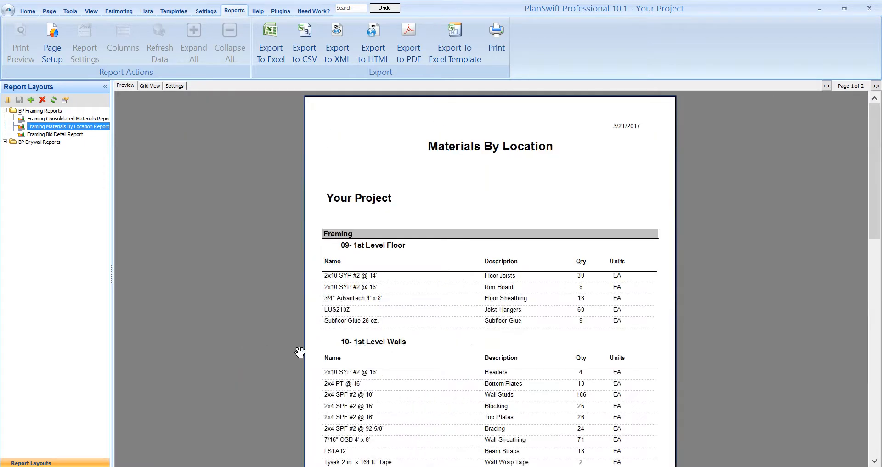
pyautogui.click(570, 352)
pyautogui.moveTo(875, 187); pyautogui.dragTo(871, 262)
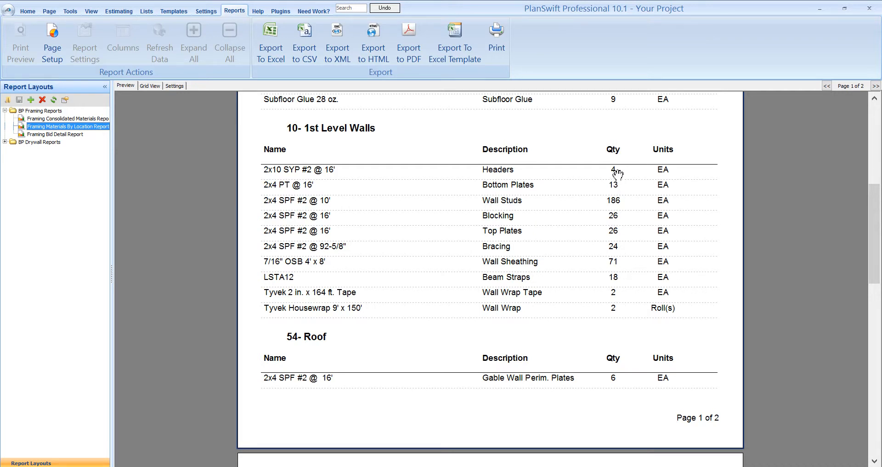
pyautogui.scroll(-3, 467, 223)
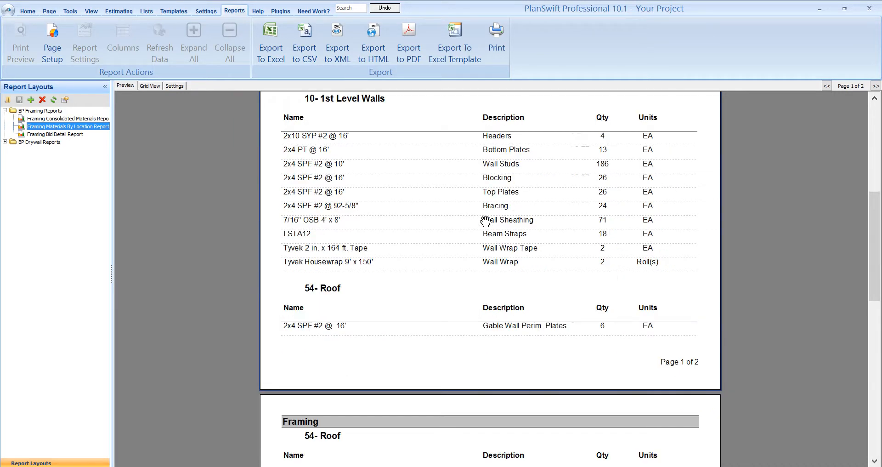
pyautogui.scroll(-1, 551, 216)
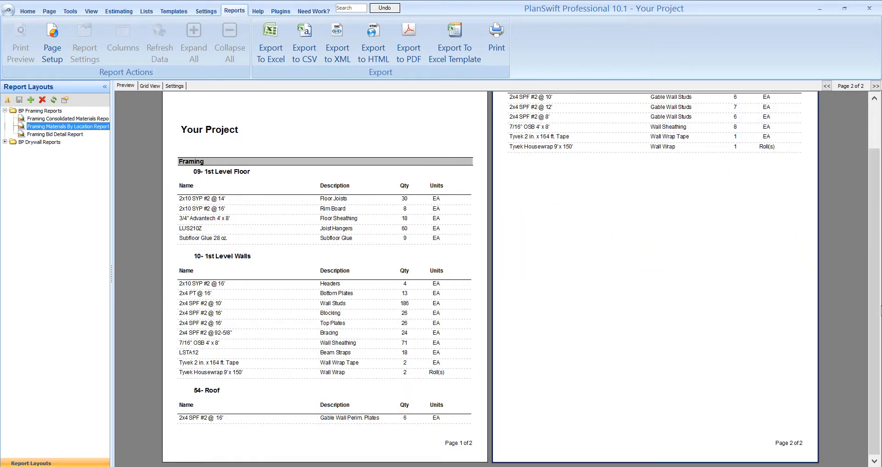
pyautogui.scroll(1, 874, 327)
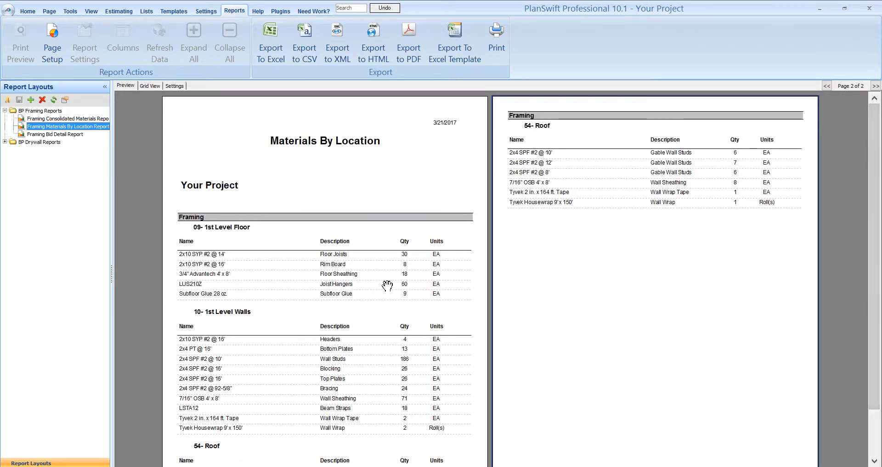
# Step: Return from the report to the floor plan at the 16070 overhead garage door
pyautogui.scroll(1, 388, 286)
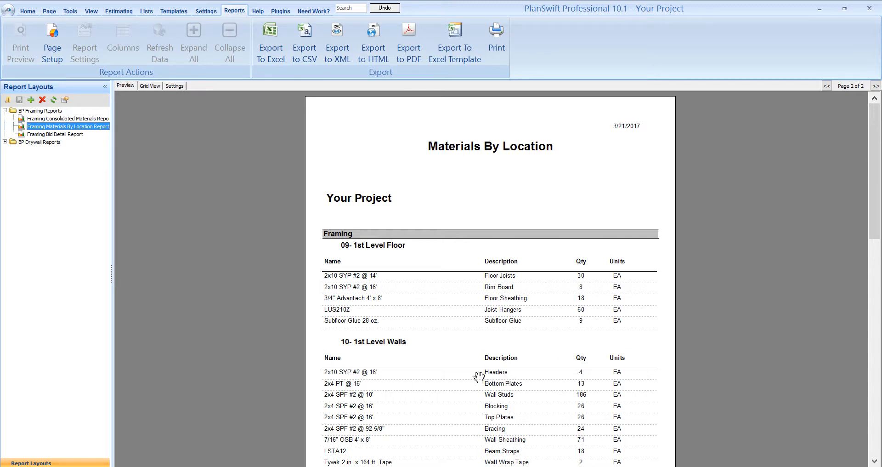
pyautogui.click(29, 12)
pyautogui.moveTo(475, 360); pyautogui.dragTo(447, 207)
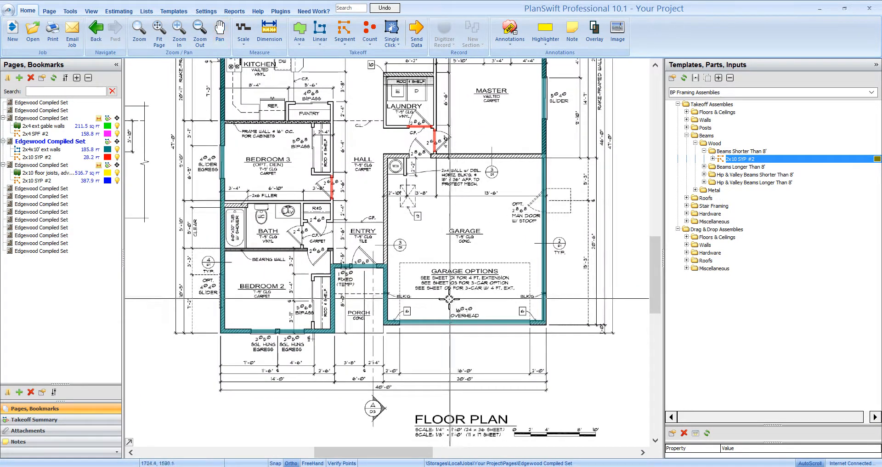
pyautogui.scroll(3, 448, 208)
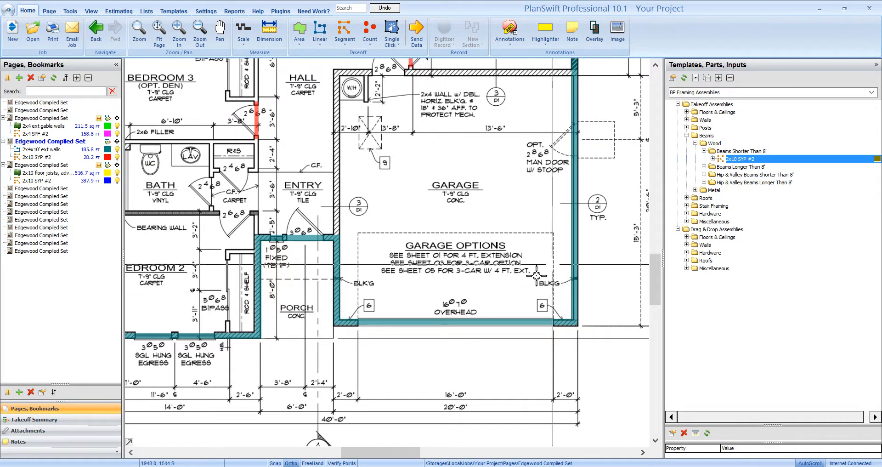
pyautogui.moveTo(508, 249); pyautogui.dragTo(513, 266)
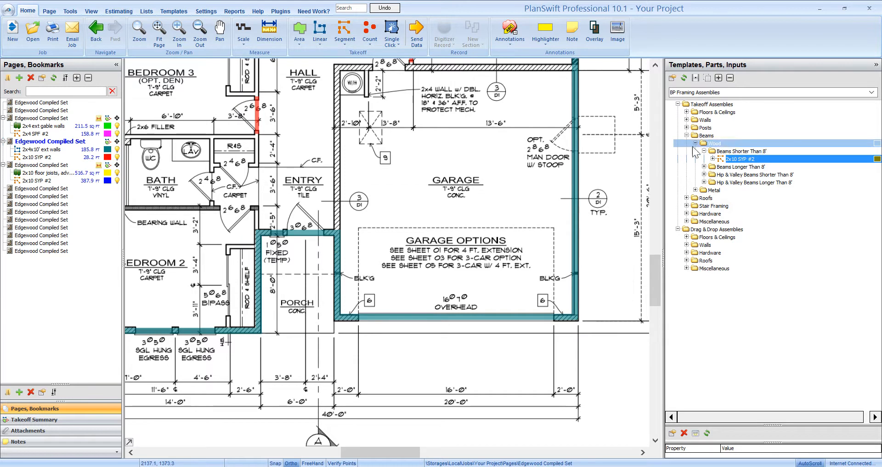
# Step: Start a takeoff with the 2x10 SYP #2 assembly from the wood Beams Longer Than 8' folder
pyautogui.click(704, 150)
pyautogui.click(704, 158)
pyautogui.click(721, 165)
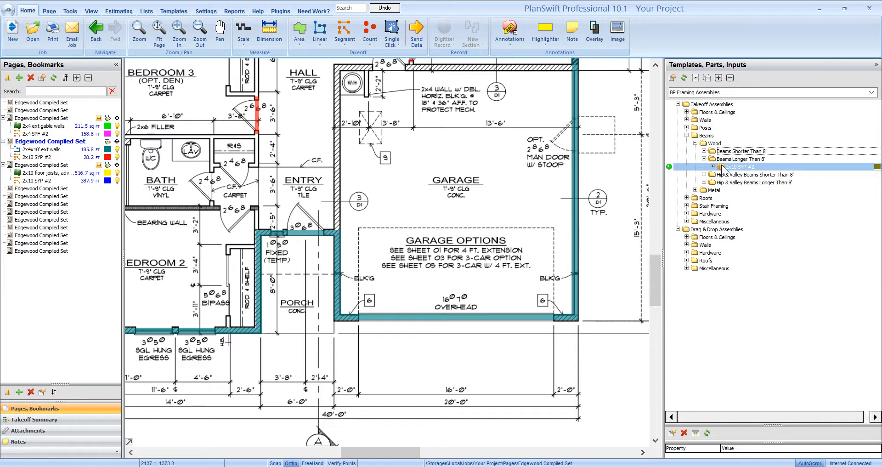
pyautogui.doubleClick(668, 166)
pyautogui.moveTo(486, 186); pyautogui.dragTo(526, 137)
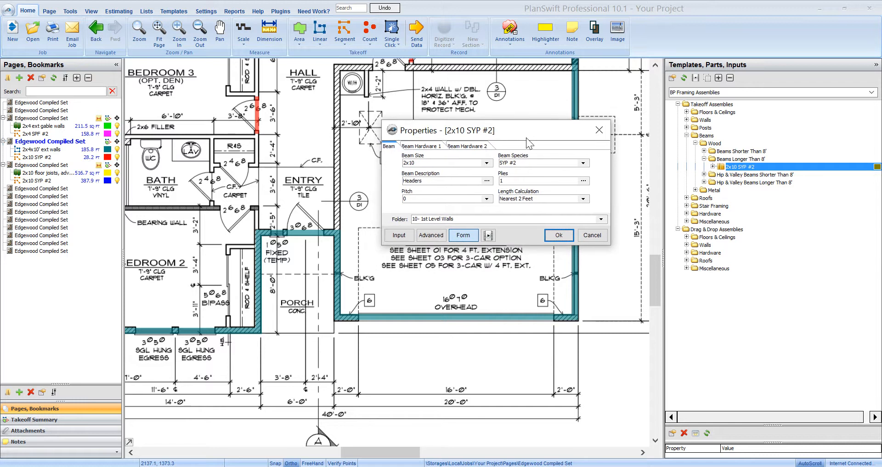
# Step: Set the beam to size 1-3/4 x 14, species LVL, 3 plies, with length calculation Nearest 2 Feet
pyautogui.click(487, 162)
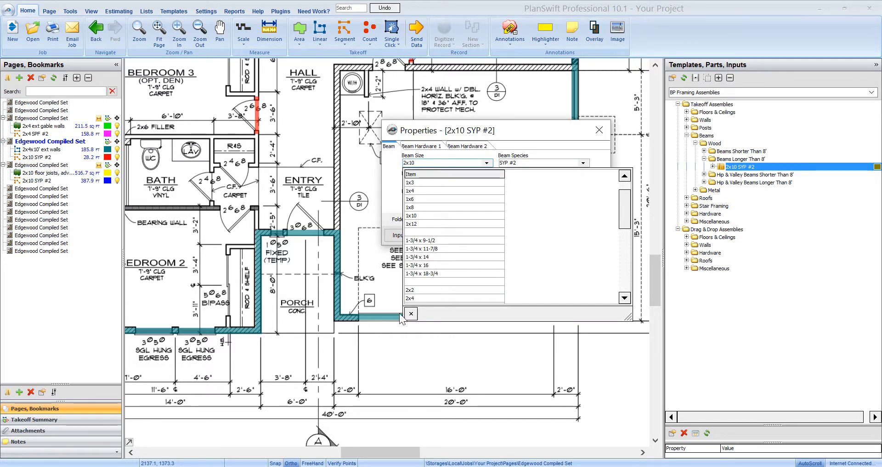
pyautogui.click(436, 255)
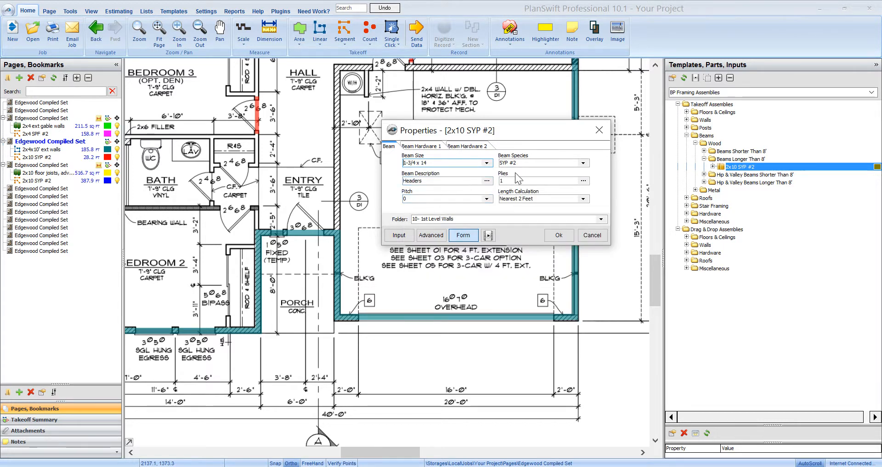
pyautogui.click(583, 163)
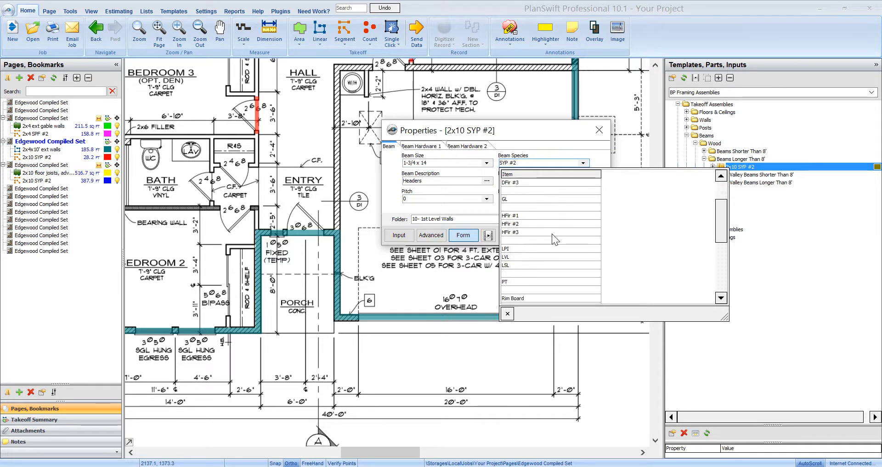
pyautogui.click(528, 231)
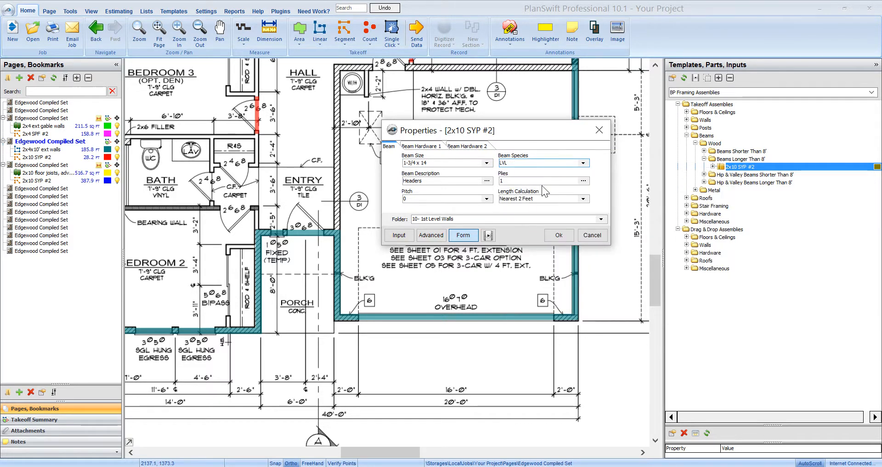
pyautogui.click(510, 181)
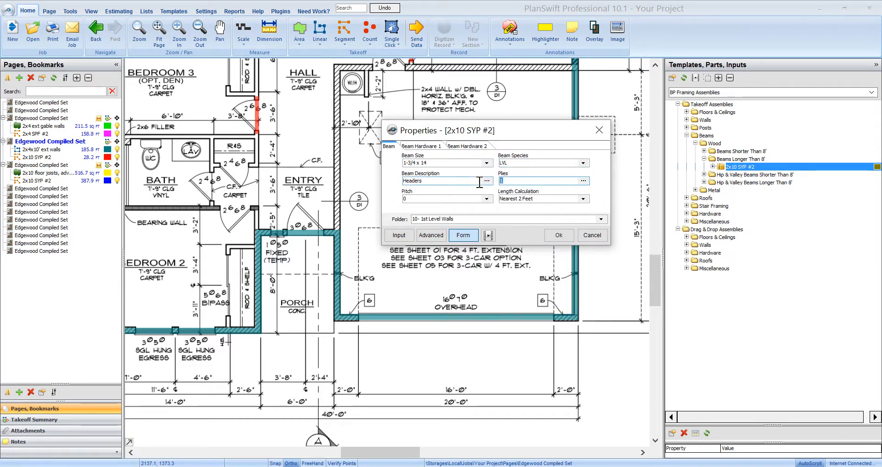
pyautogui.press('BackSpace')
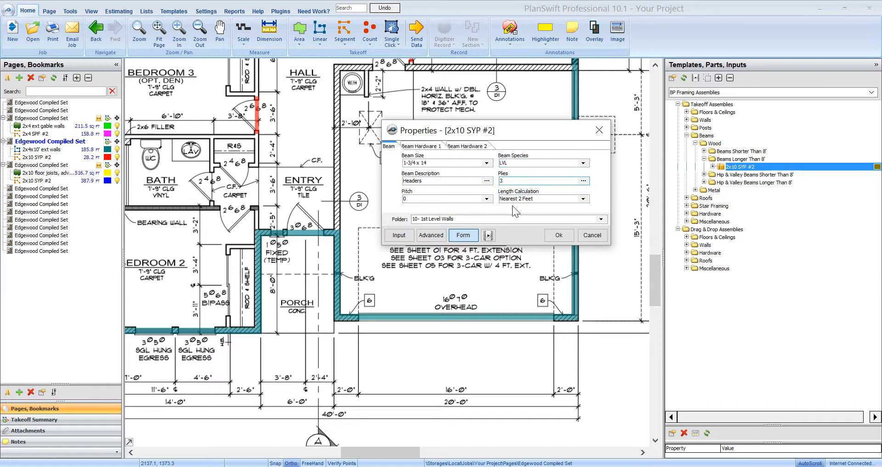
pyautogui.click(583, 198)
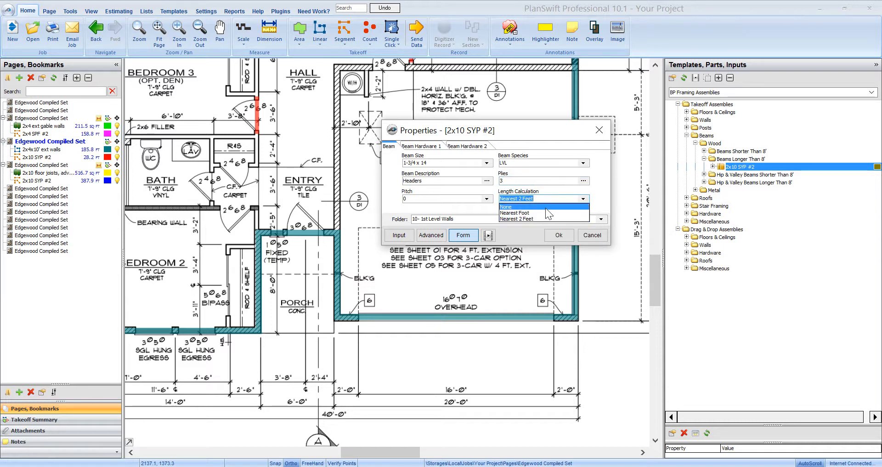
pyautogui.click(522, 219)
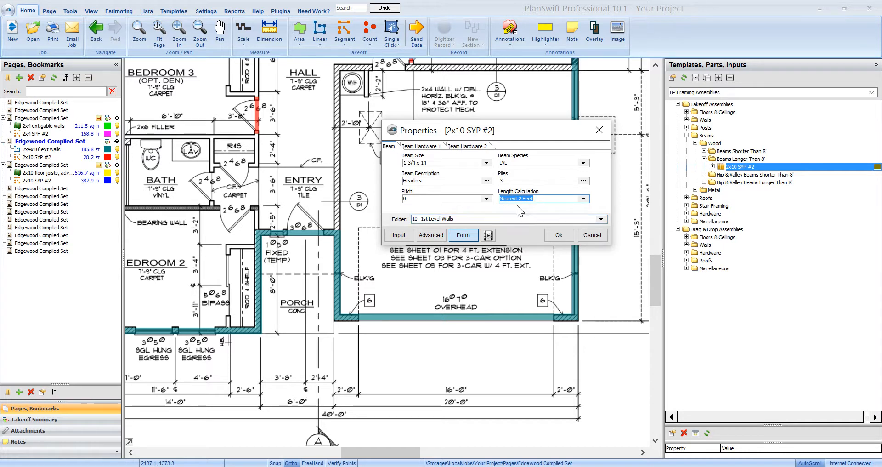
pyautogui.click(551, 199)
# Step: Review both beam hardware settings, keep the LSTA12 straps, and accept the beam properties to begin recording
pyautogui.click(436, 146)
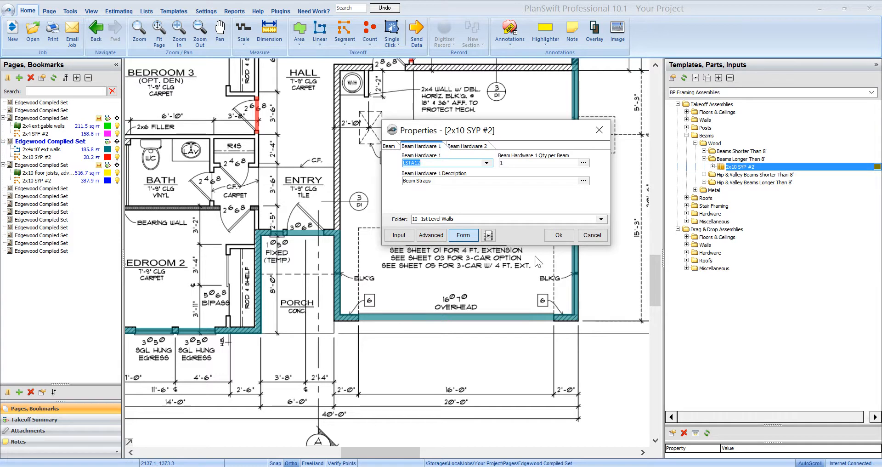
pyautogui.click(473, 147)
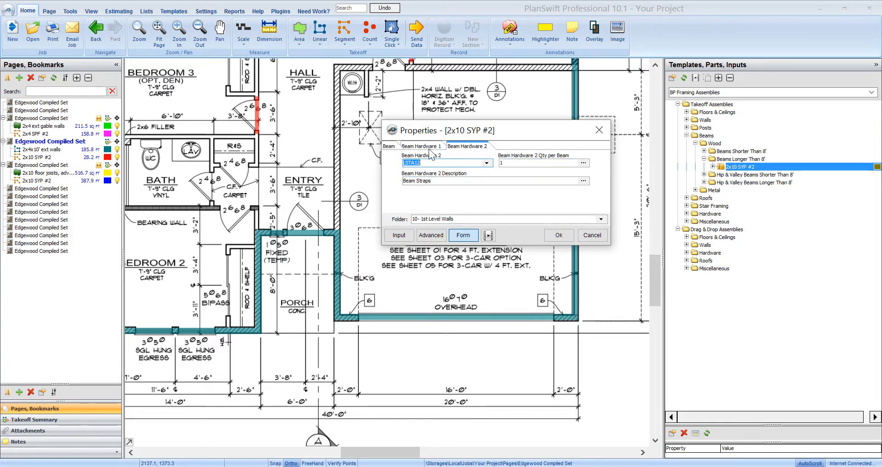
pyautogui.click(389, 146)
pyautogui.click(558, 235)
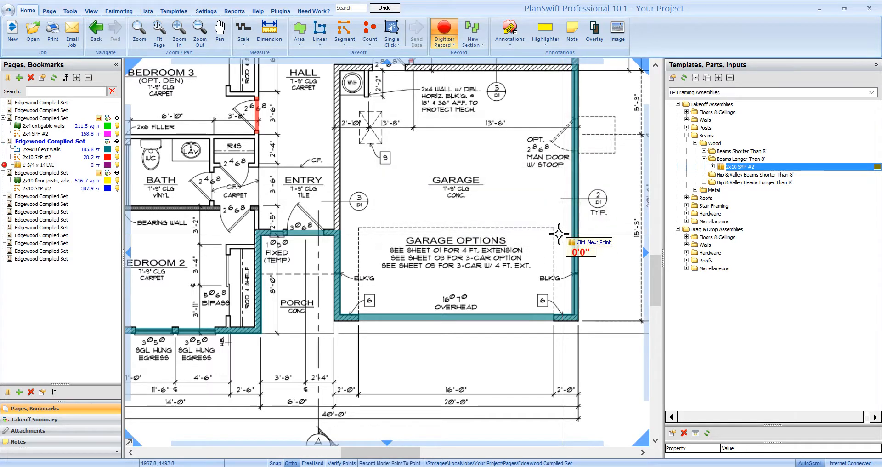
# Step: Digitize an LVL header about 16'9" long across the overhead garage door and end the recording
pyautogui.scroll(3, 379, 327)
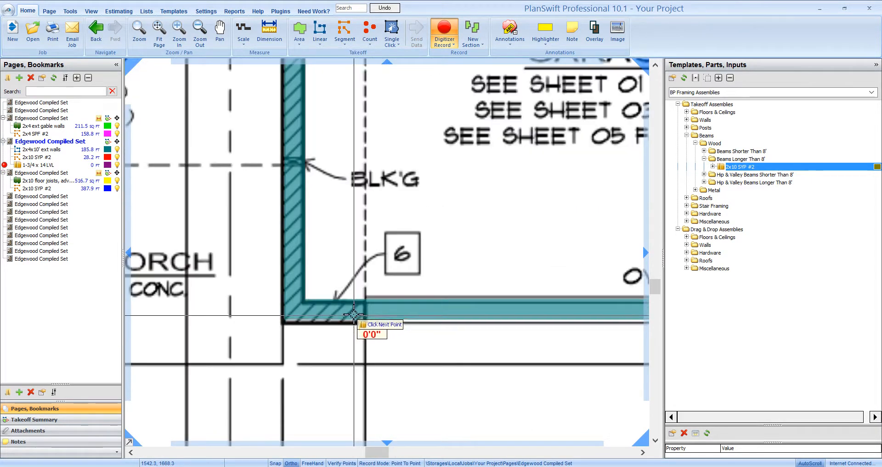
pyautogui.click(348, 313)
pyautogui.moveTo(545, 303); pyautogui.dragTo(235, 281)
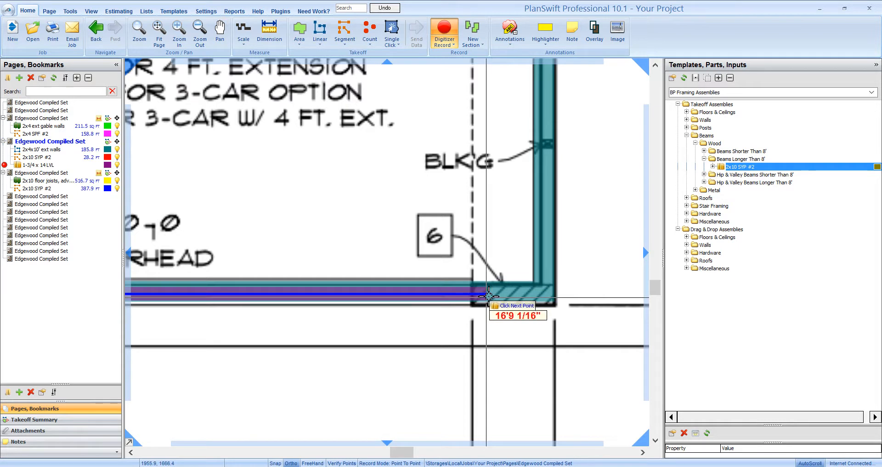
pyautogui.click(492, 295)
pyautogui.scroll(-4, 531, 318)
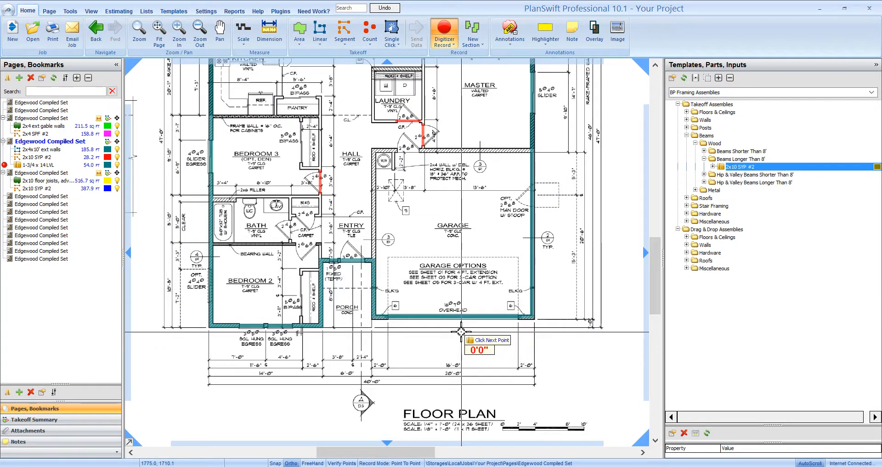
pyautogui.press('Escape')
# Step: Reopen the Framing Materials By Location Report with the garage header included
pyautogui.scroll(2, 460, 337)
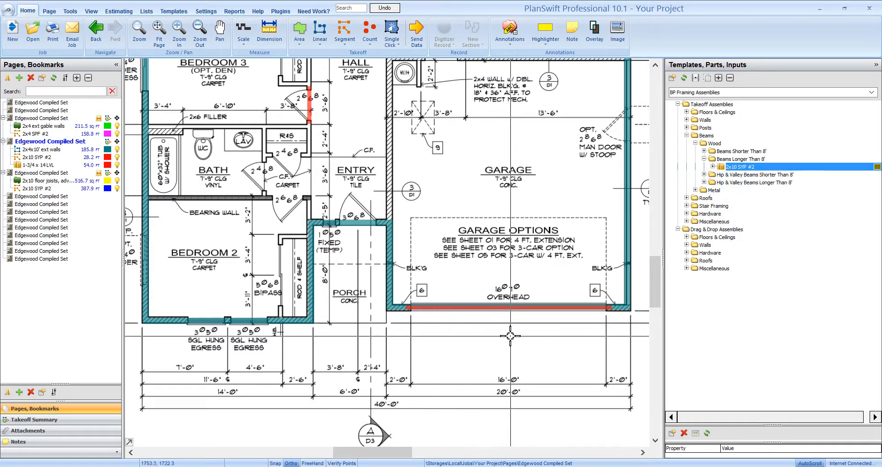
pyautogui.scroll(-2, 487, 389)
pyautogui.moveTo(487, 389); pyautogui.dragTo(490, 430)
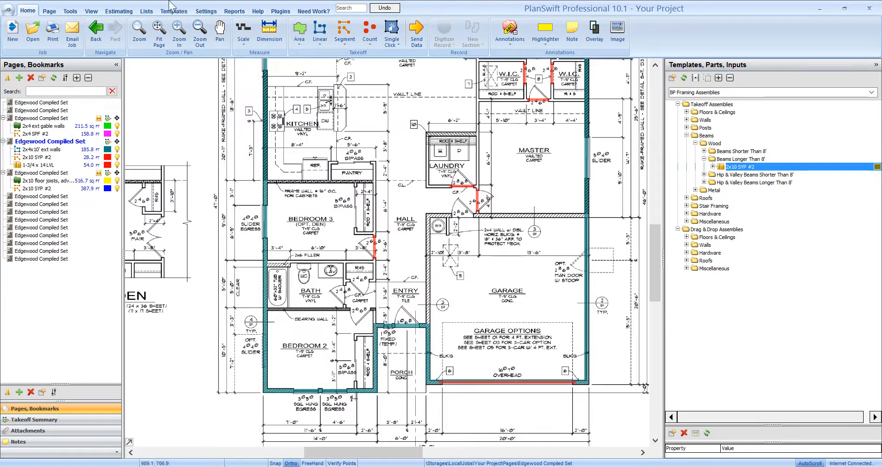
pyautogui.click(235, 10)
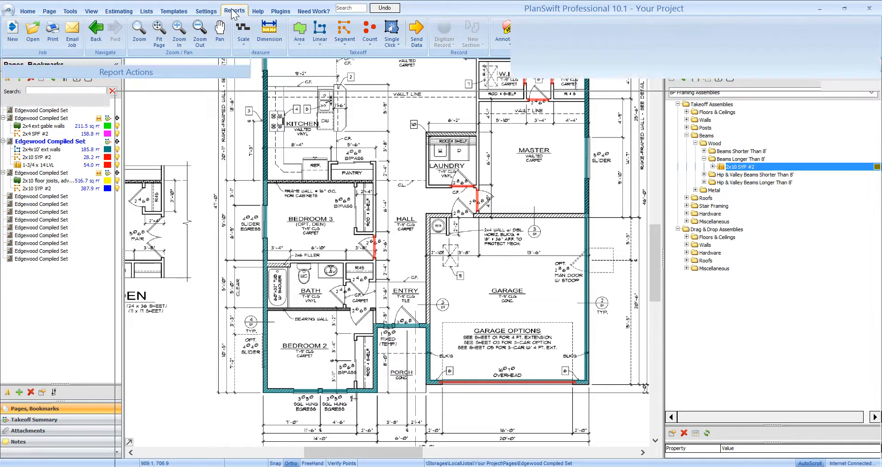
pyautogui.click(429, 315)
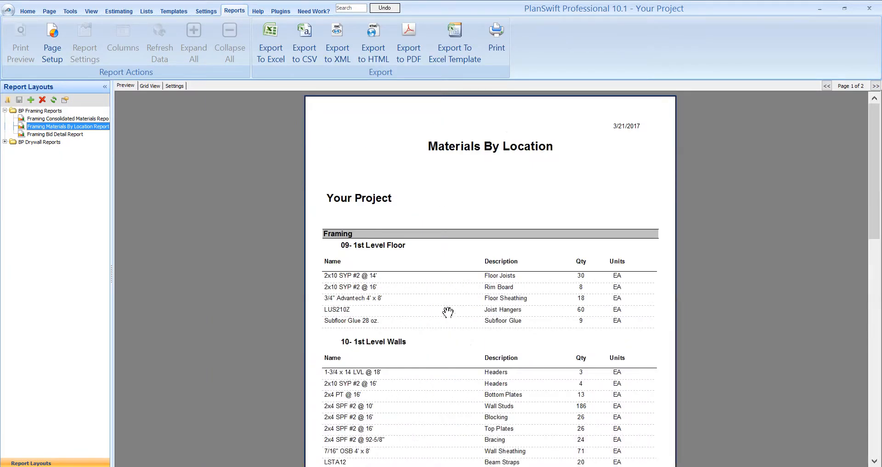
# Step: Examine the 1-3/4 x 14 LVL header and beam strap quantities in the 10- 1st Level Walls section
pyautogui.click(600, 304)
pyautogui.moveTo(878, 172); pyautogui.dragTo(877, 246)
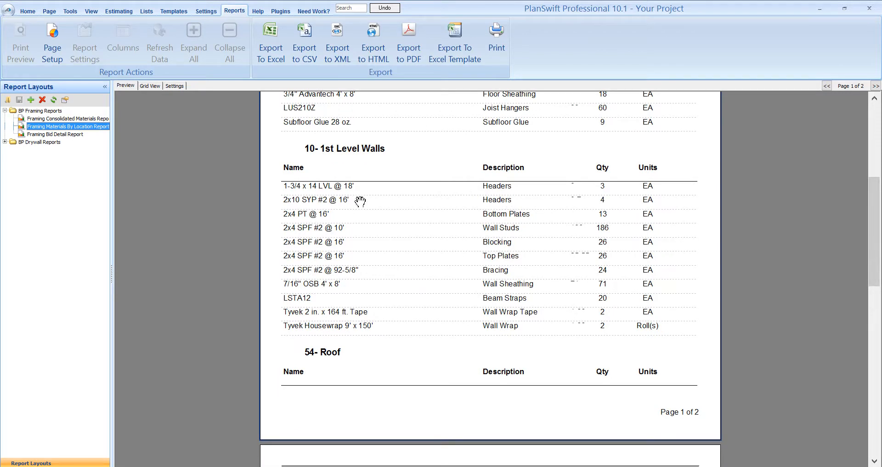
pyautogui.click(294, 190)
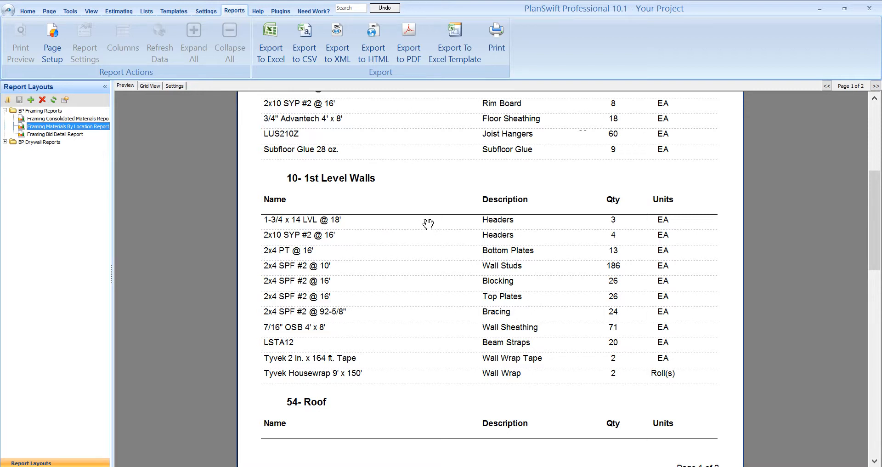
pyautogui.scroll(-2, 447, 228)
pyautogui.scroll(1, 454, 221)
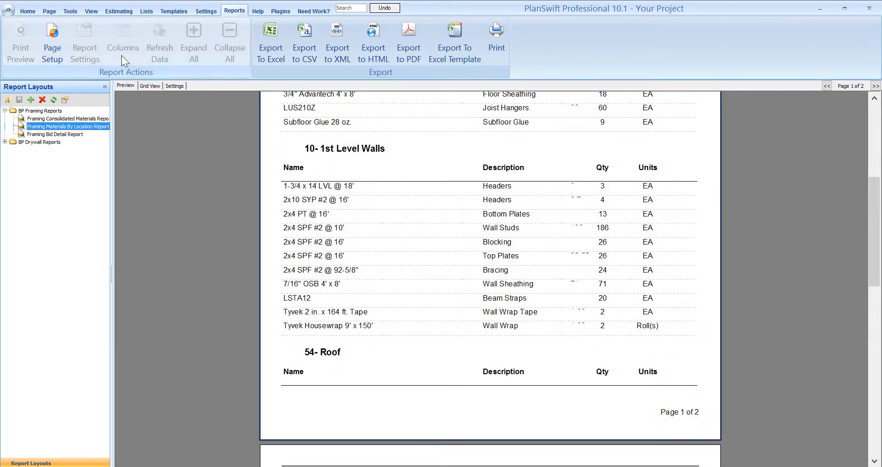
# Step: Return to the floor plan and look over the headers placed across the house and garage
pyautogui.click(27, 11)
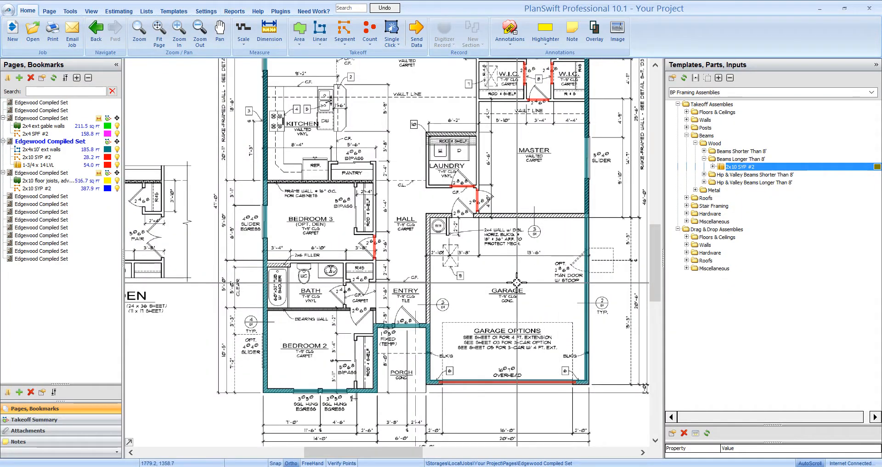
pyautogui.scroll(2, 467, 261)
pyautogui.moveTo(524, 343)
pyautogui.mouseDown()
pyautogui.moveTo(513, 323)
pyautogui.moveTo(512, 343)
pyautogui.mouseUp()
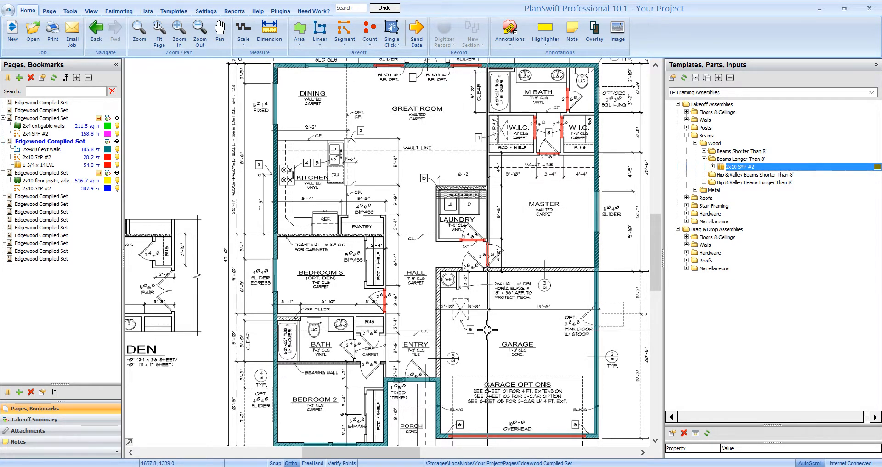
pyautogui.scroll(-2, 491, 317)
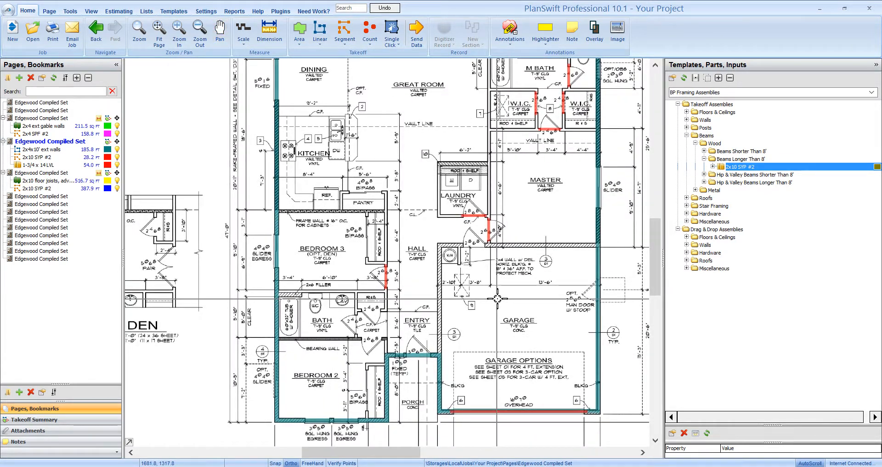
pyautogui.moveTo(508, 307); pyautogui.dragTo(491, 303)
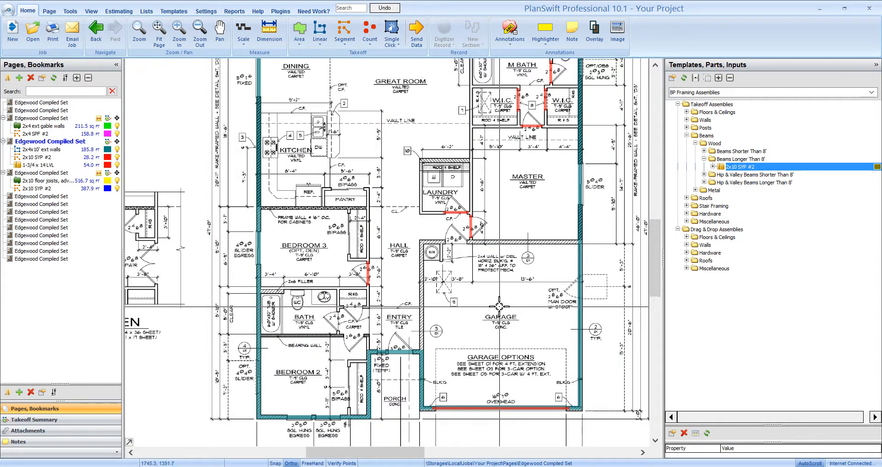
pyautogui.scroll(-3, 500, 305)
pyautogui.moveTo(499, 301); pyautogui.dragTo(492, 299)
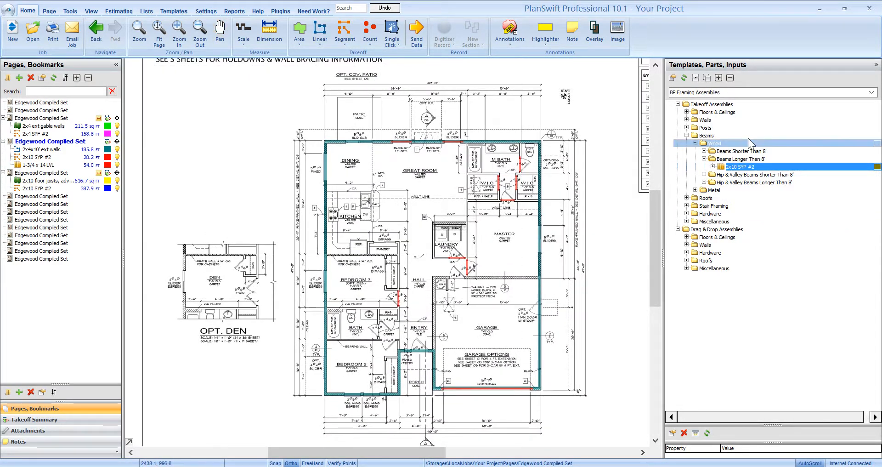
# Step: Collapse the wood Beams Longer Than 8' folder in the framing assemblies and look over the floor plan
pyautogui.click(704, 159)
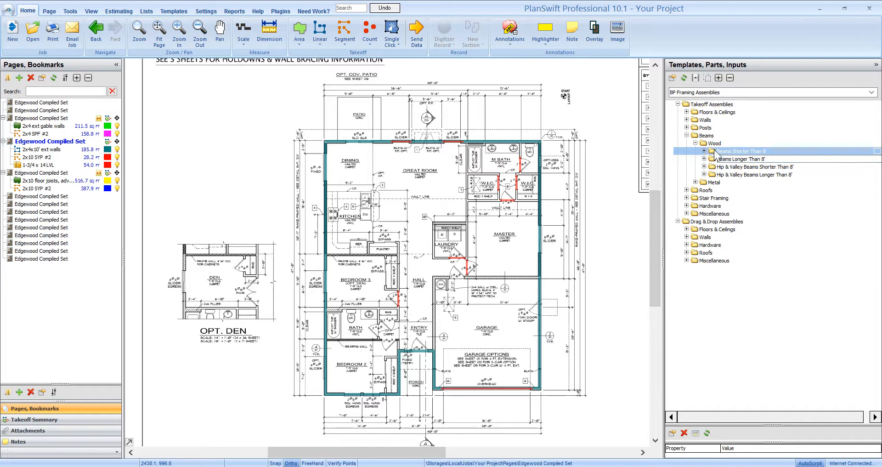
pyautogui.click(714, 167)
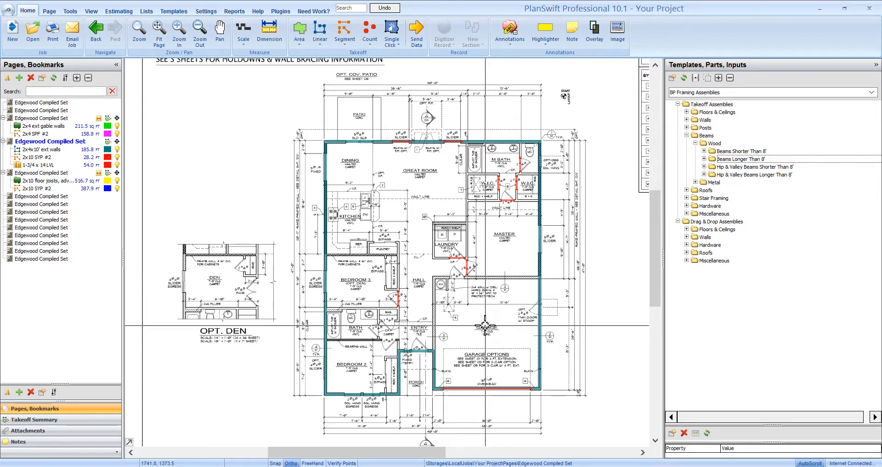
pyautogui.scroll(2, 439, 303)
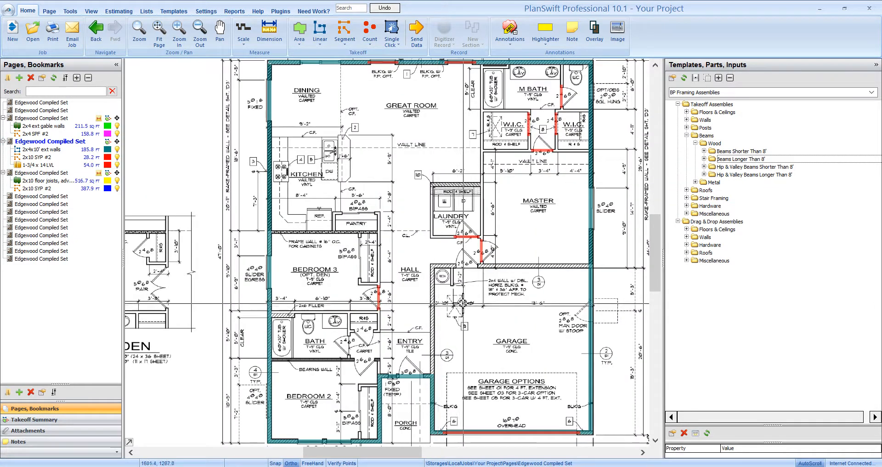
pyautogui.scroll(-3, 461, 325)
pyautogui.scroll(-1, 460, 321)
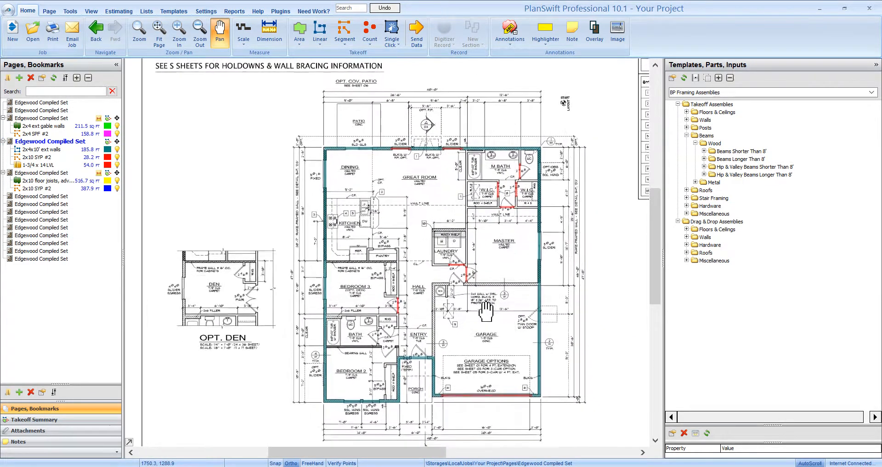
# Step: Examine the W 21 x 93 assembly in the Metal beams folder
pyautogui.click(704, 183)
pyautogui.doubleClick(702, 183)
pyautogui.click(725, 191)
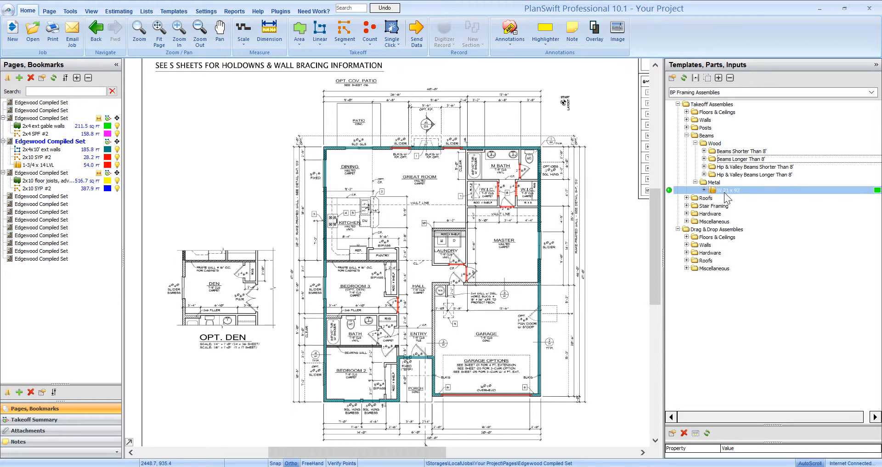
pyautogui.click(703, 184)
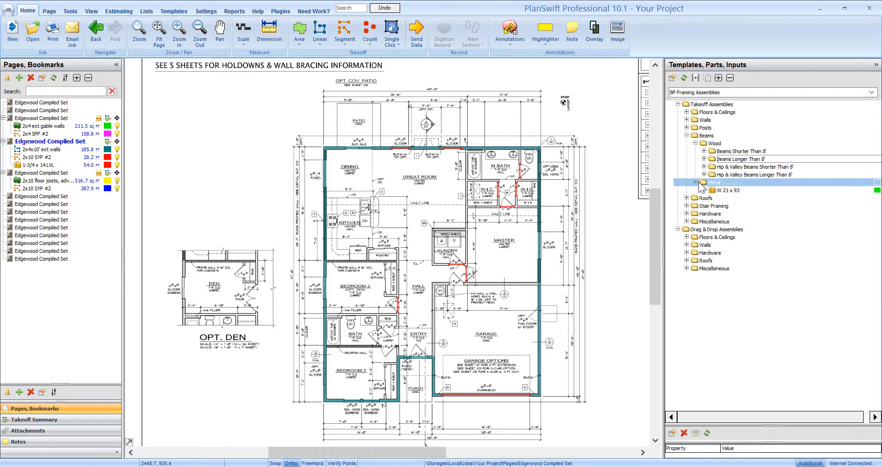